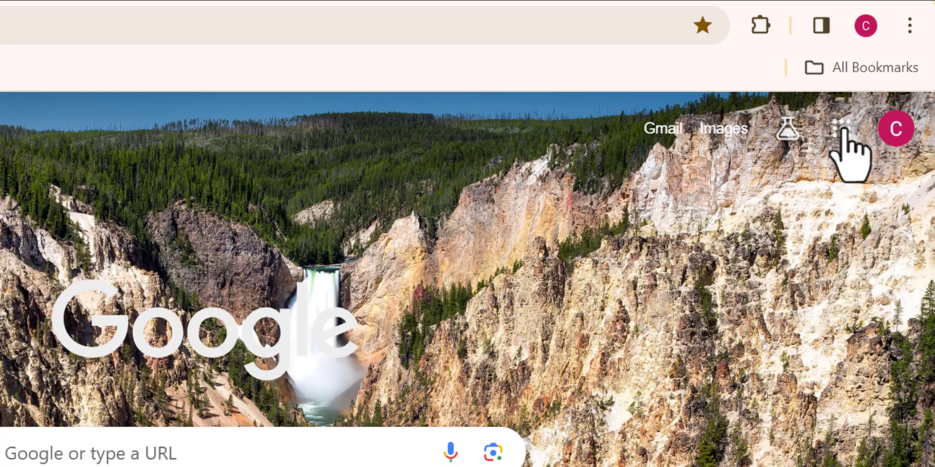
Open Google Sheets from the Google apps list and create a blank spreadsheet
click(842, 128)
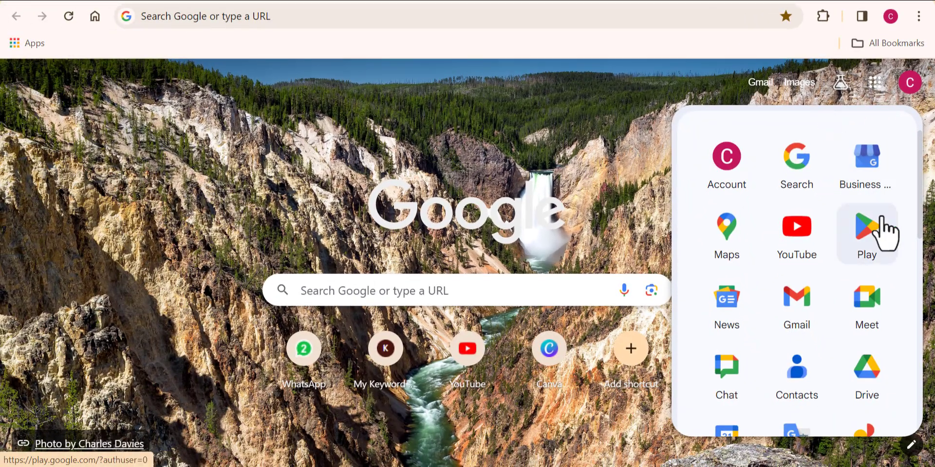
drag(917, 227, 911, 316)
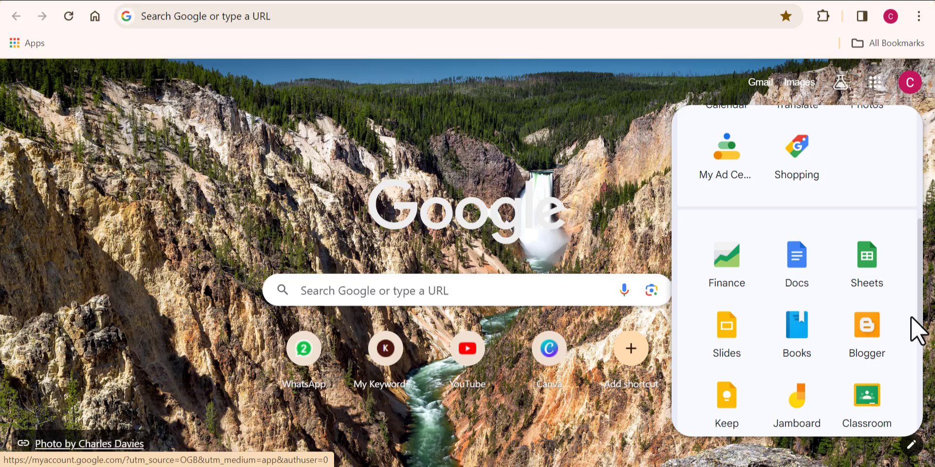
click(868, 261)
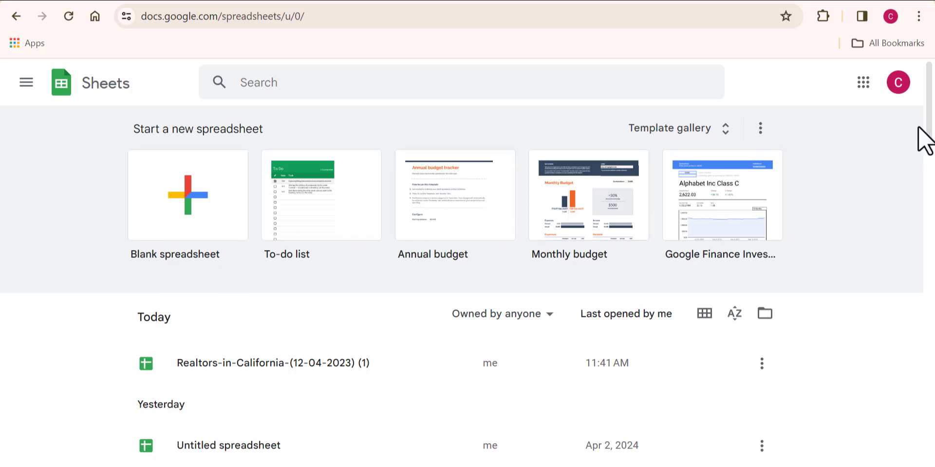
mouse_move(931, 140)
mouse_down()
mouse_move(932, 453)
mouse_move(932, 126)
mouse_up()
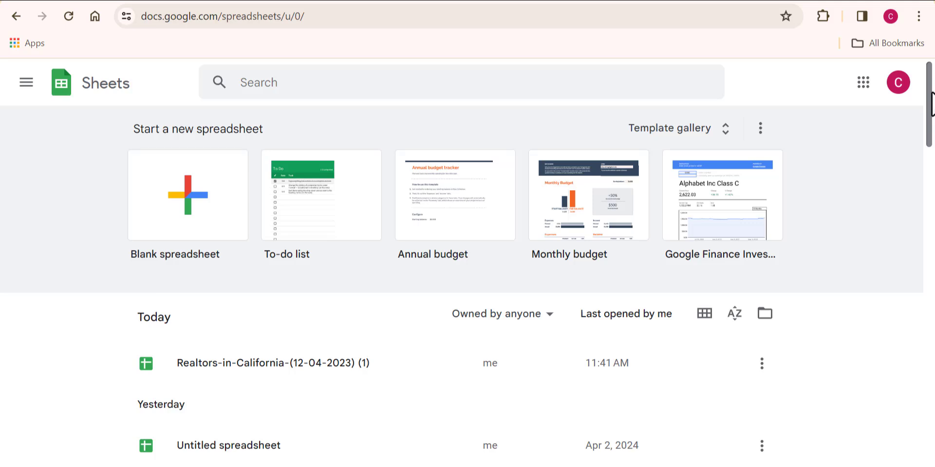
click(136, 197)
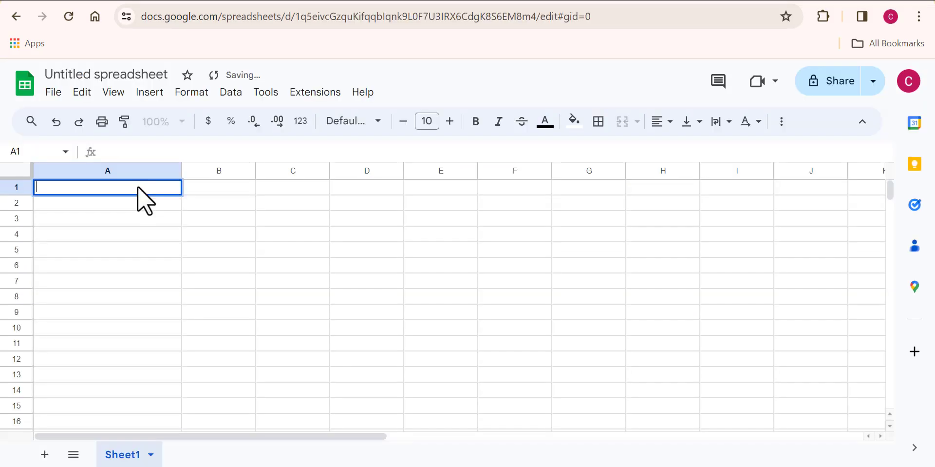
Enter the header "Email" in cell A1, and copy all the e-mail addresses from the Notepad file "demo list utube"
text(Email)
key(alt+Tab)
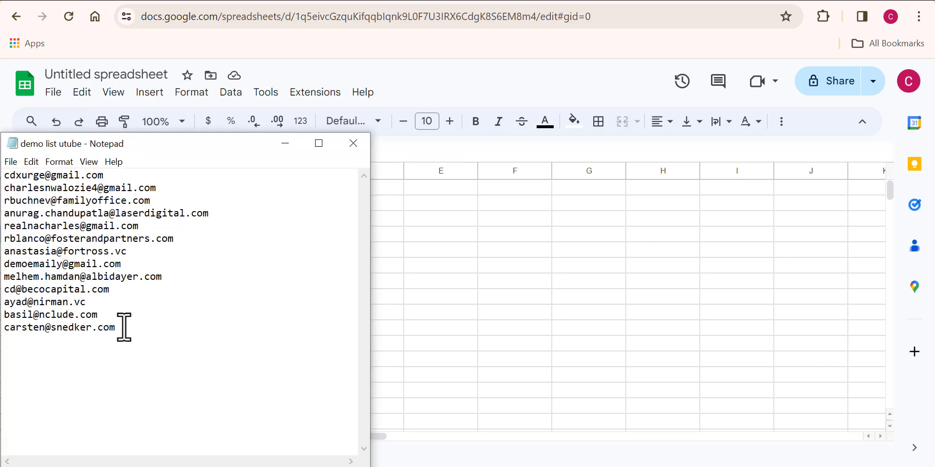
drag(125, 325, 3, 174)
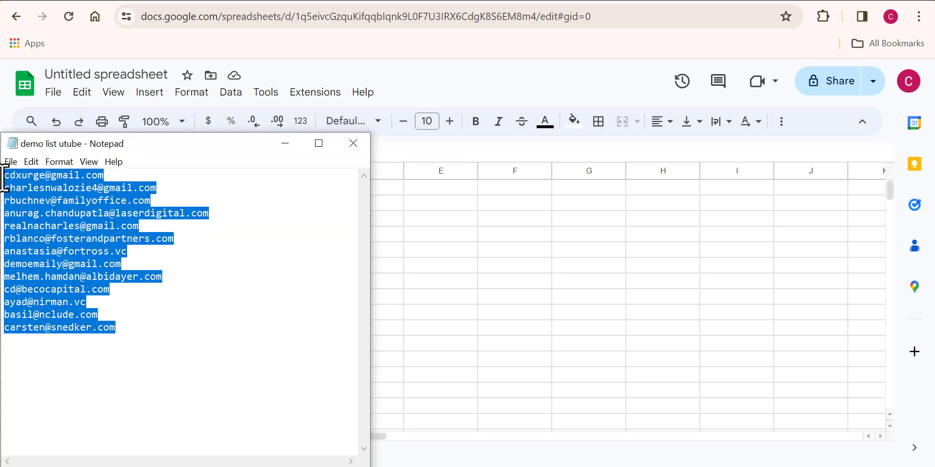
right_click(44, 198)
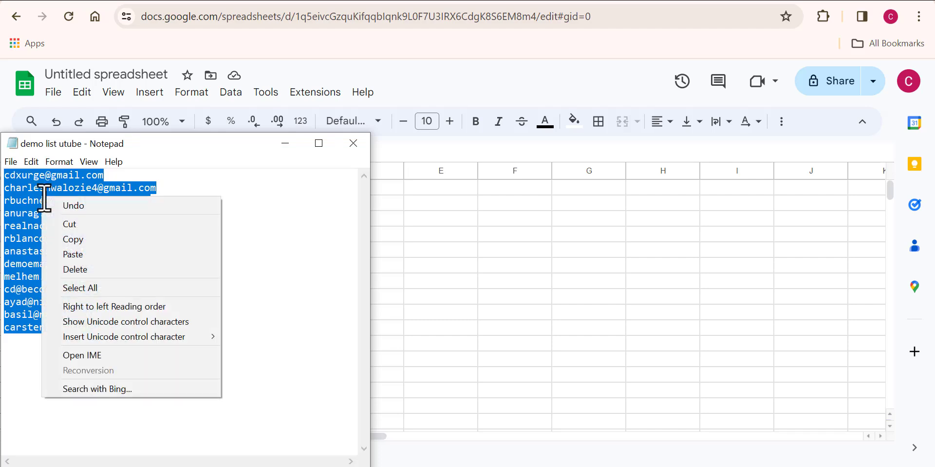
click(101, 240)
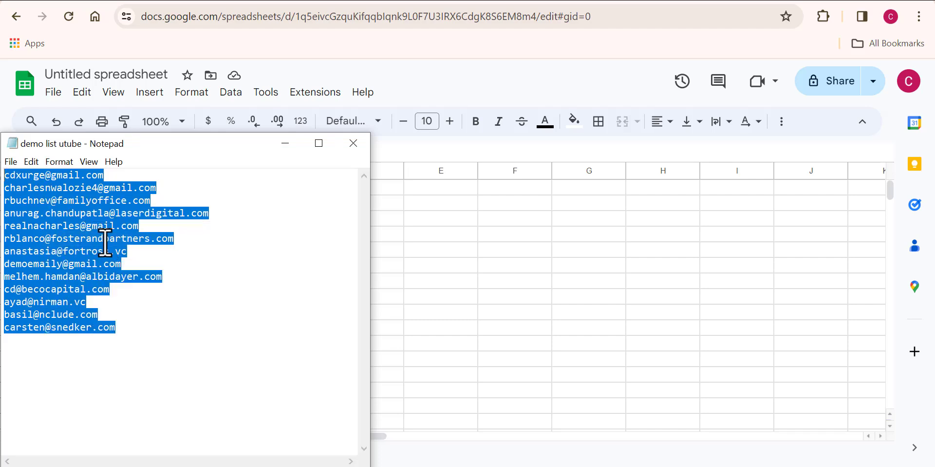
Back in the spreadsheet, paste the copied addresses into column A starting at cell A2 and widen the column
click(285, 145)
click(61, 200)
key(ctrl+v)
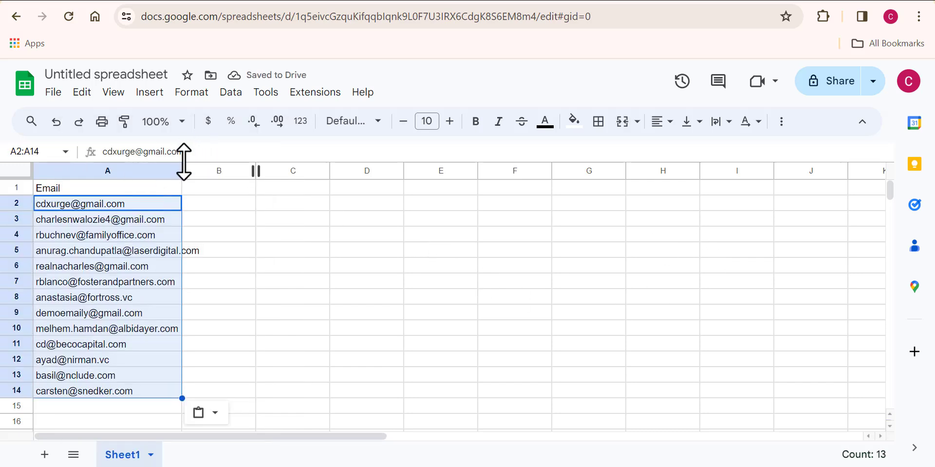
drag(181, 168, 256, 171)
click(372, 220)
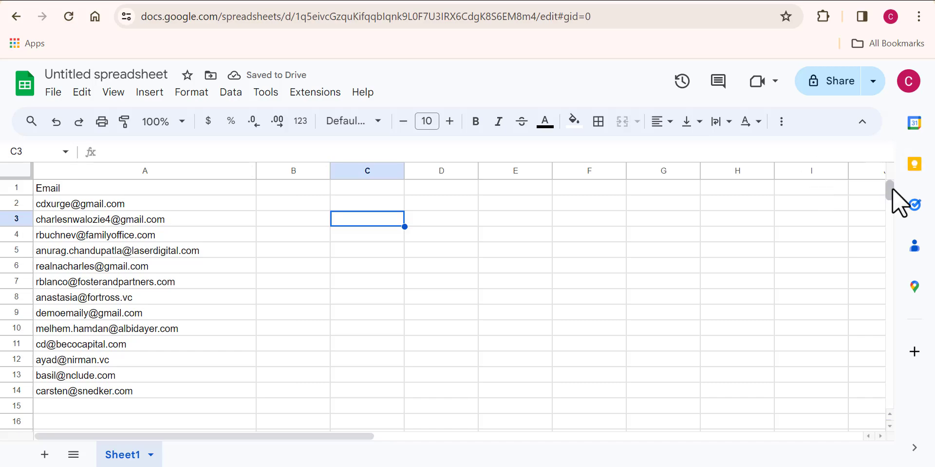
Open Gmail in a new browser tab and start composing a new message
key(ctrl+t)
click(763, 104)
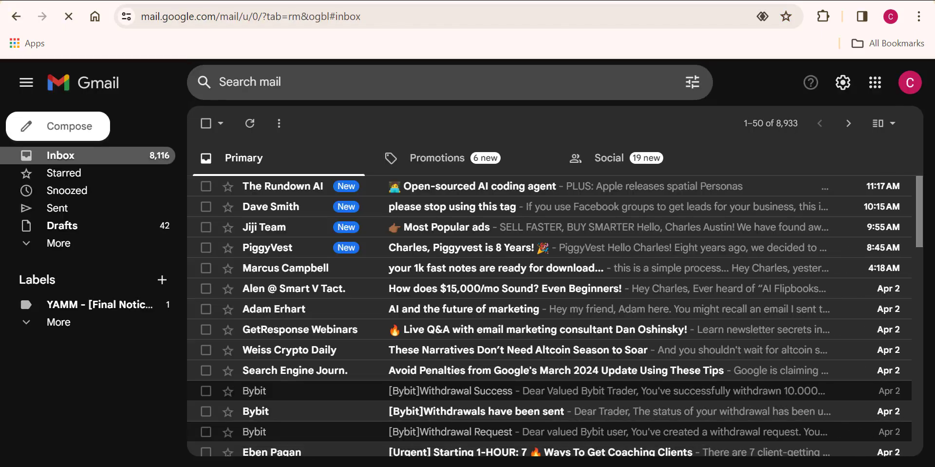
scroll(549, 316, down, 10)
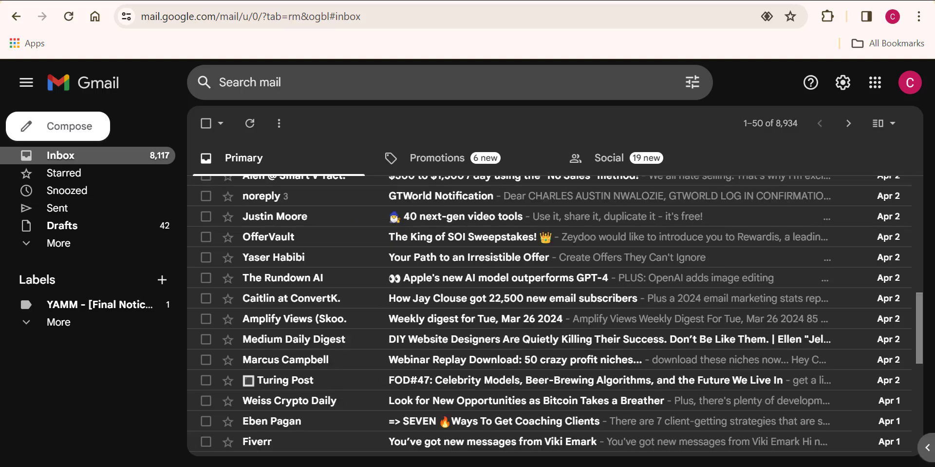
key(c)
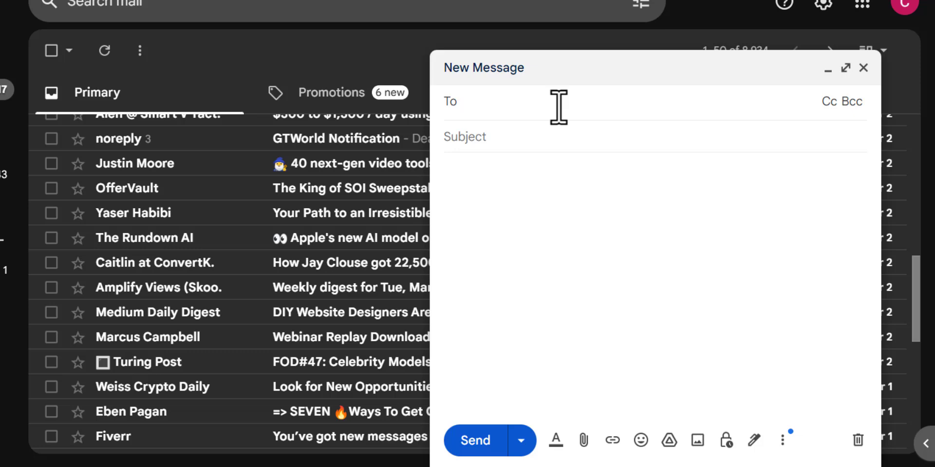
Enter the subject "Happiness Is Free!", paste the prepared consultation-call text as the body, and close the message to keep it as a draft
click(551, 135)
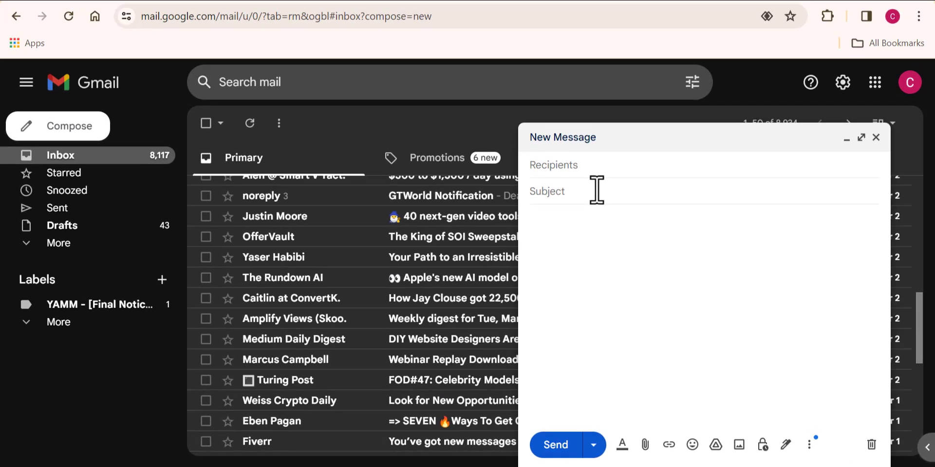
text(Happiness Is Free!)
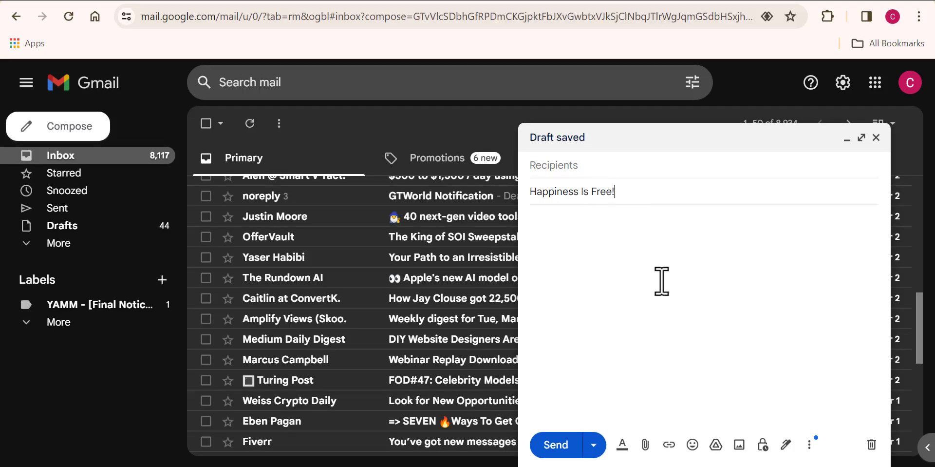
right_click(538, 218)
click(563, 163)
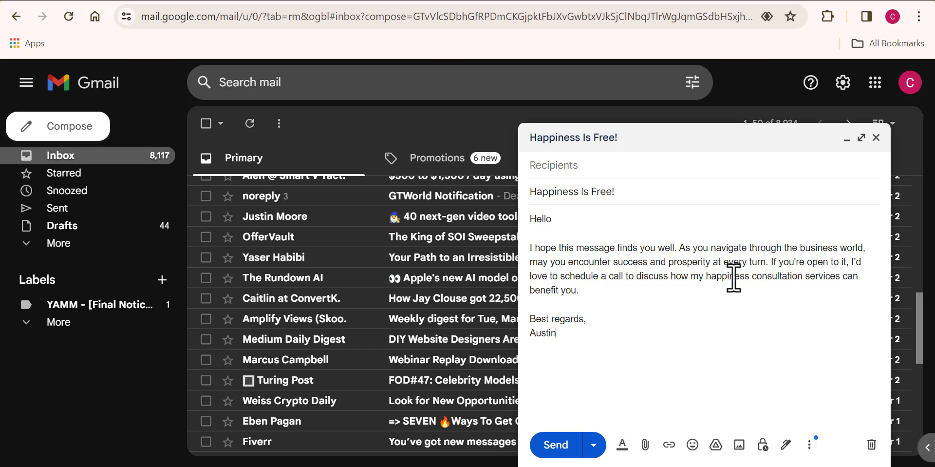
click(876, 138)
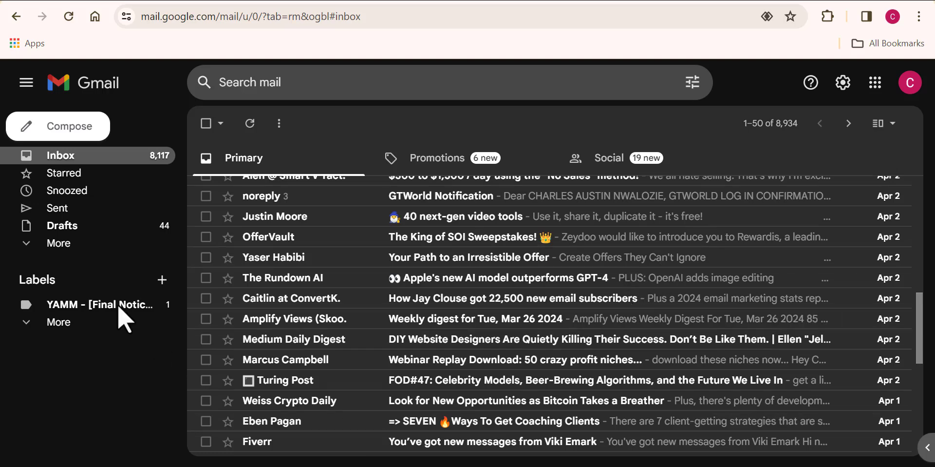
Open the "Happiness Is Free!" message from the Drafts folder to check its content, and close it again
click(74, 233)
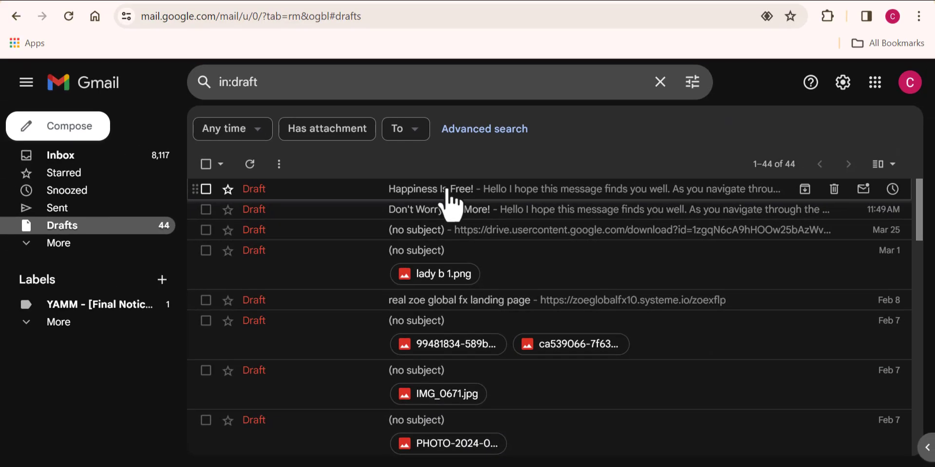
click(358, 149)
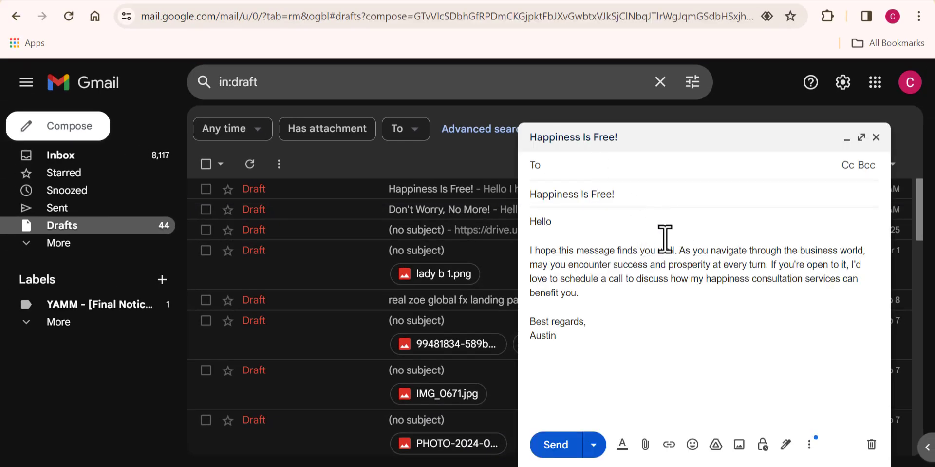
click(876, 137)
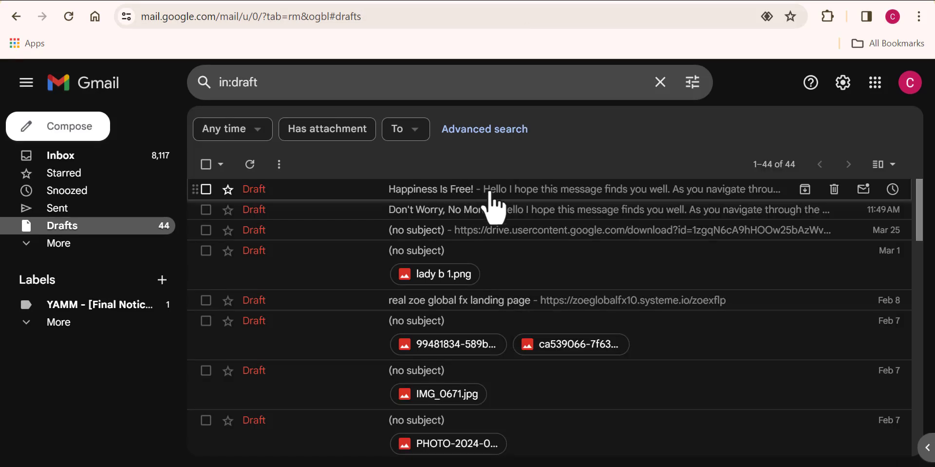
Switch back to the Google Sheets spreadsheet and open the Google Workspace Marketplace to get add-ons
click(310, 2)
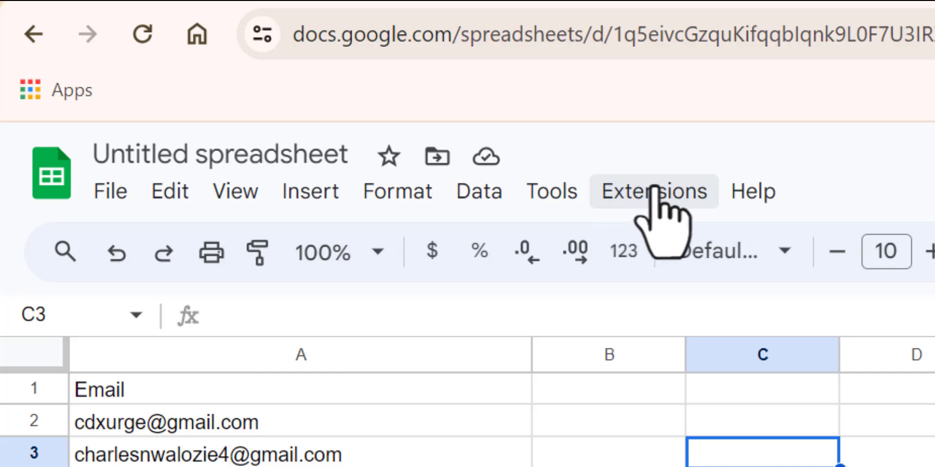
click(674, 190)
mouse_move(688, 243)
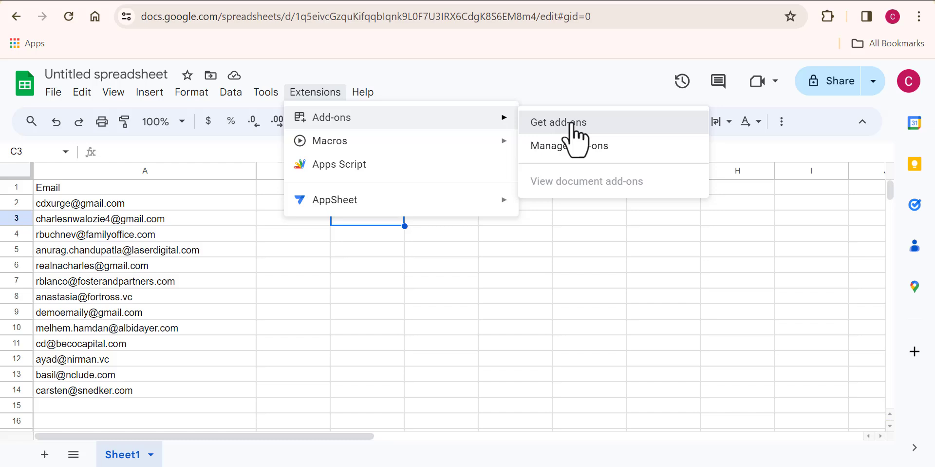
click(448, 171)
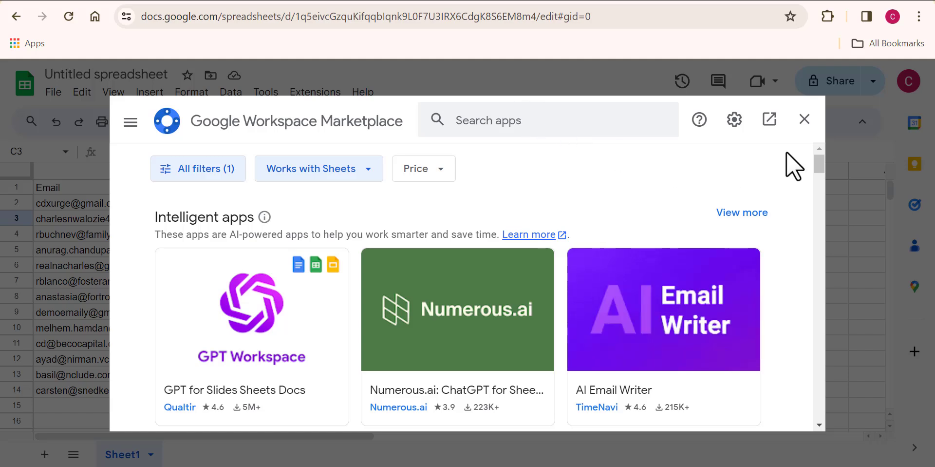
Search the marketplace for "mergo" and open the Mergo mail merge listing
click(503, 119)
text(m)
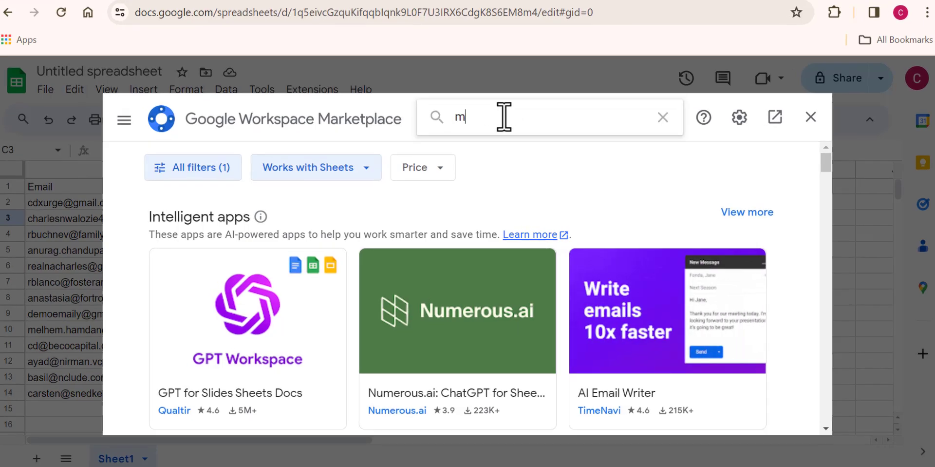
text(erg)
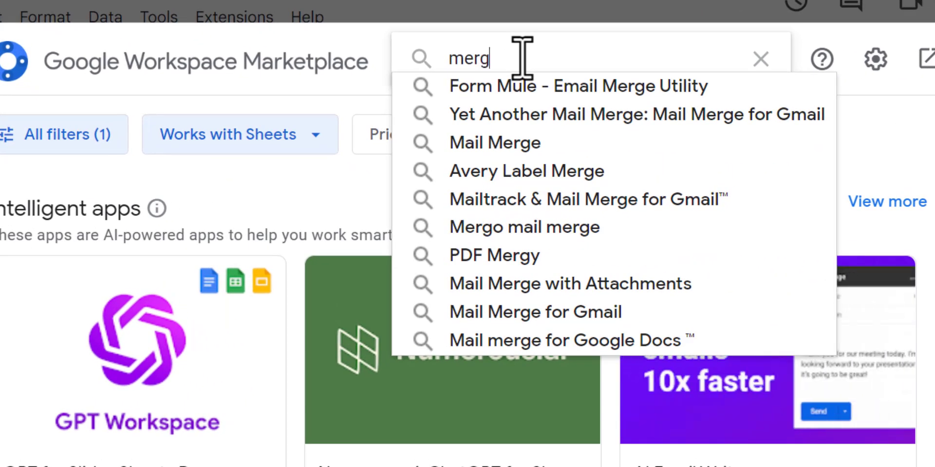
text(o)
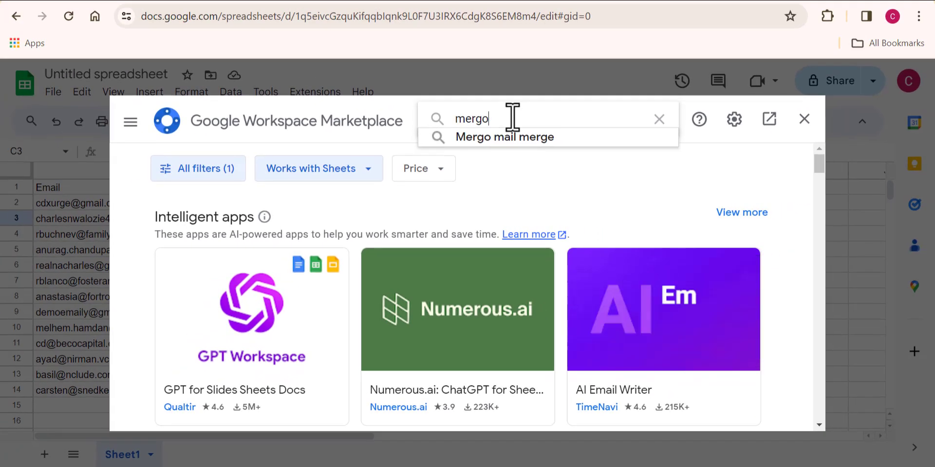
key(Return)
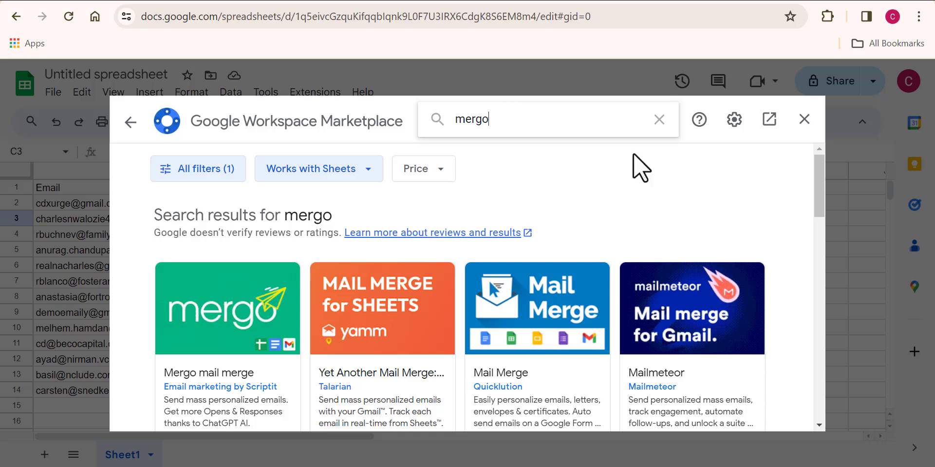
drag(816, 205, 822, 215)
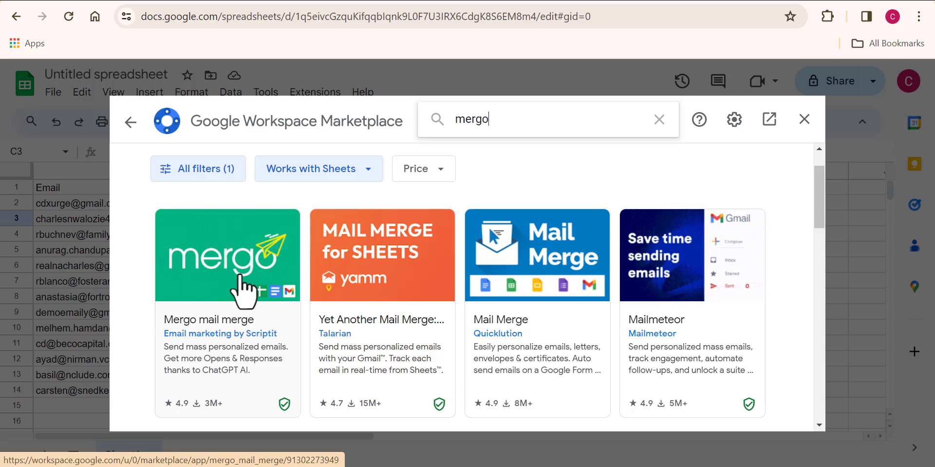
click(207, 290)
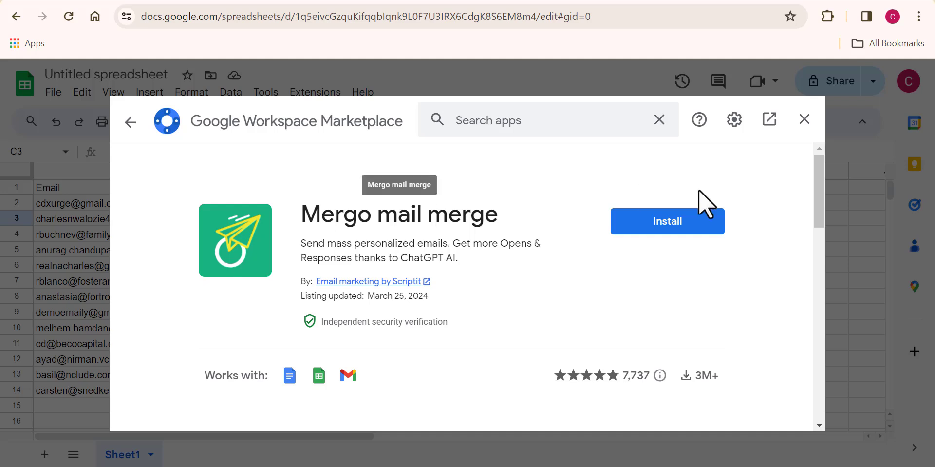
Install Mergo mail merge, signing in with the existing Google account and allowing all the requested permissions
drag(821, 193, 675, 223)
click(674, 223)
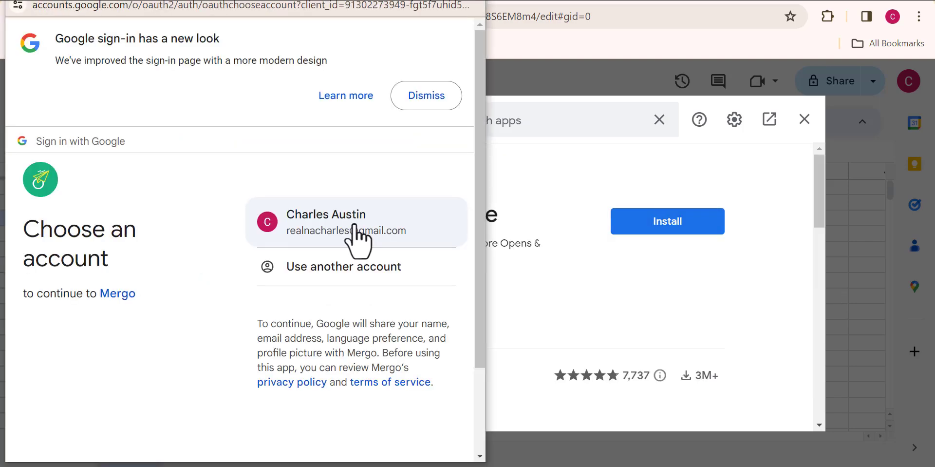
click(358, 239)
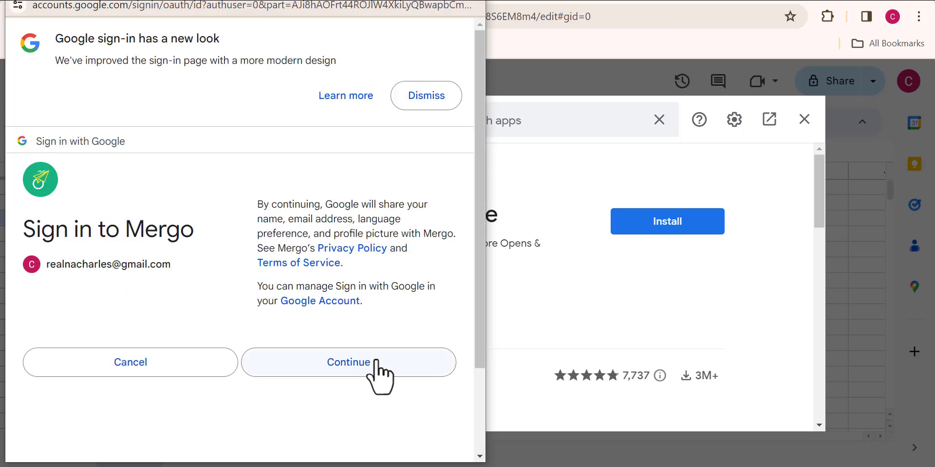
click(343, 365)
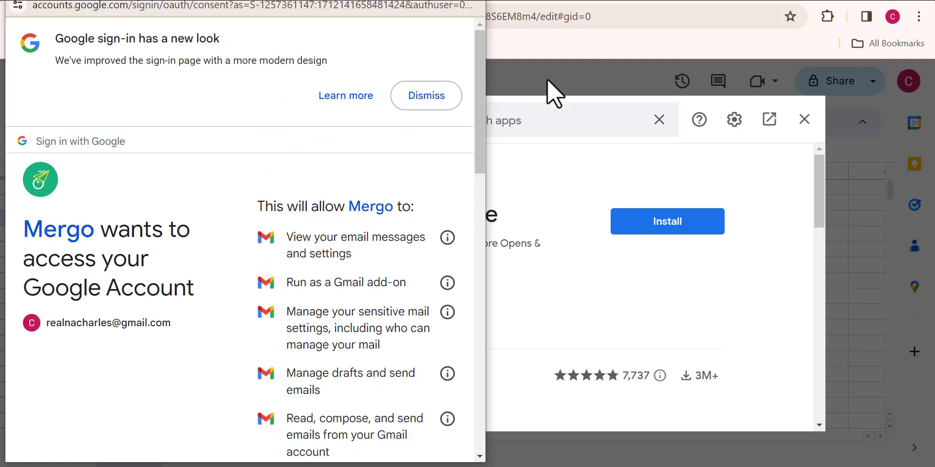
drag(484, 142, 483, 426)
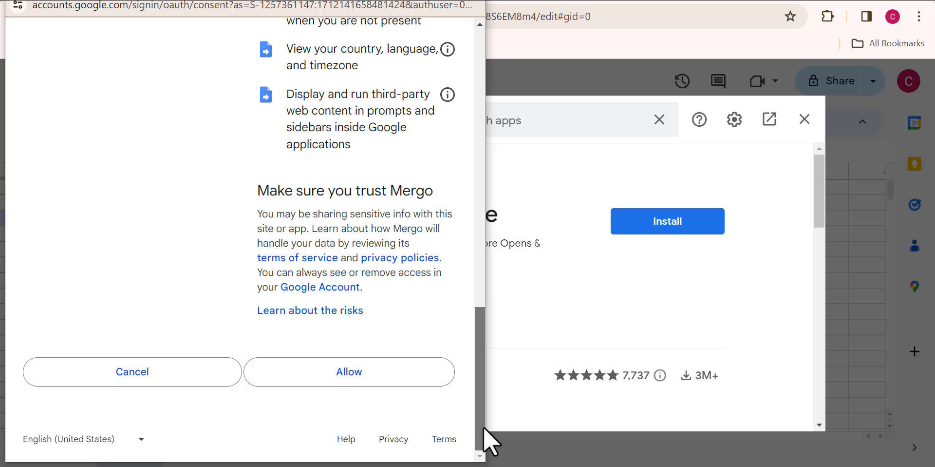
click(346, 378)
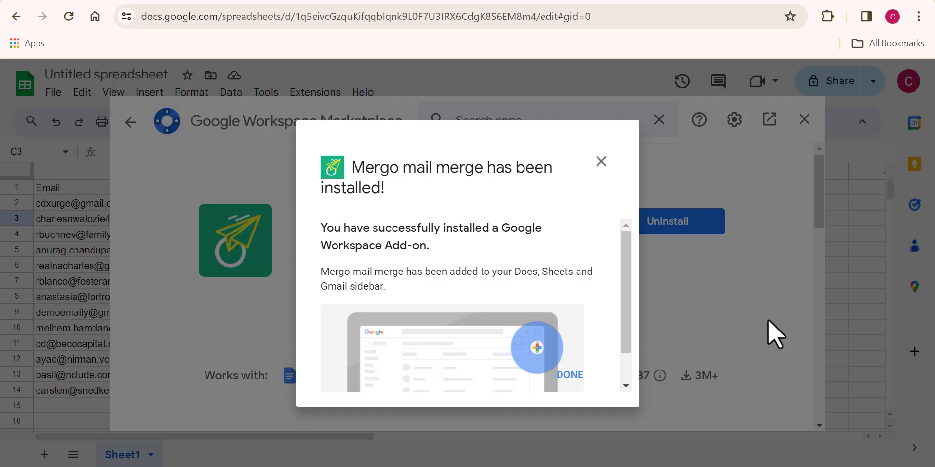
Look over the Mergo installation confirmation, close it together with the marketplace, and reload the spreadsheet page
drag(622, 300, 628, 348)
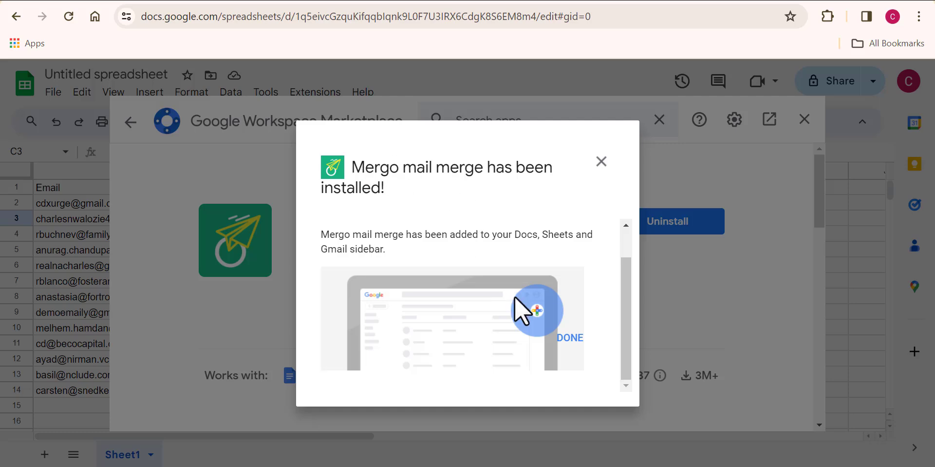
click(767, 318)
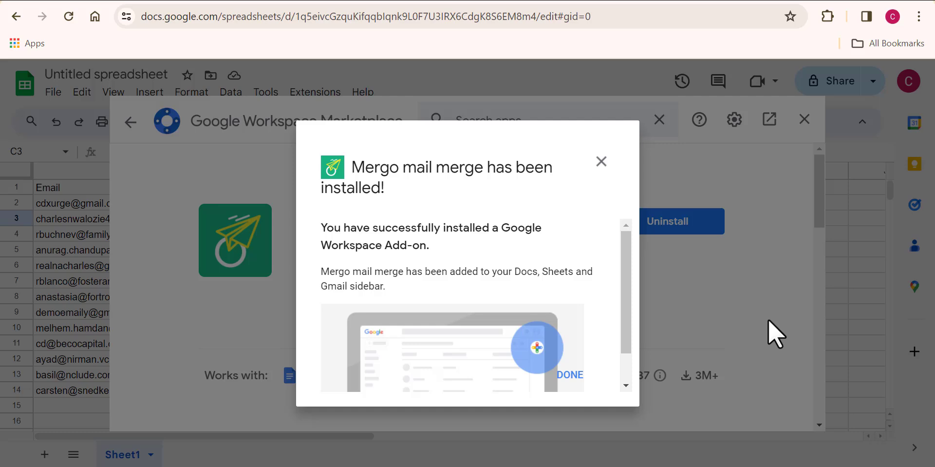
drag(621, 300, 631, 327)
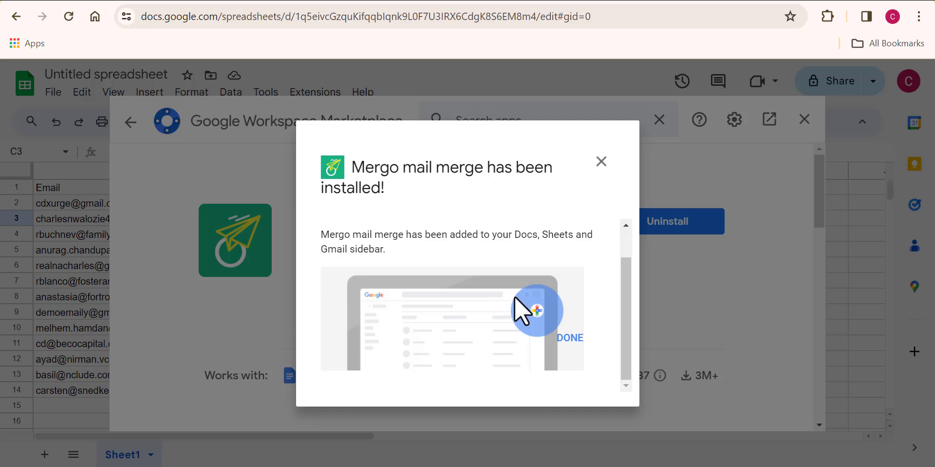
click(767, 319)
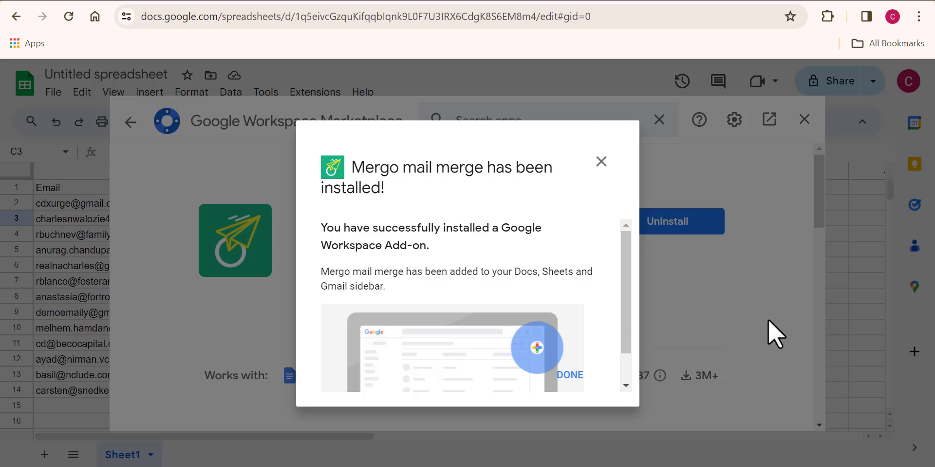
scroll(622, 299, down, 1)
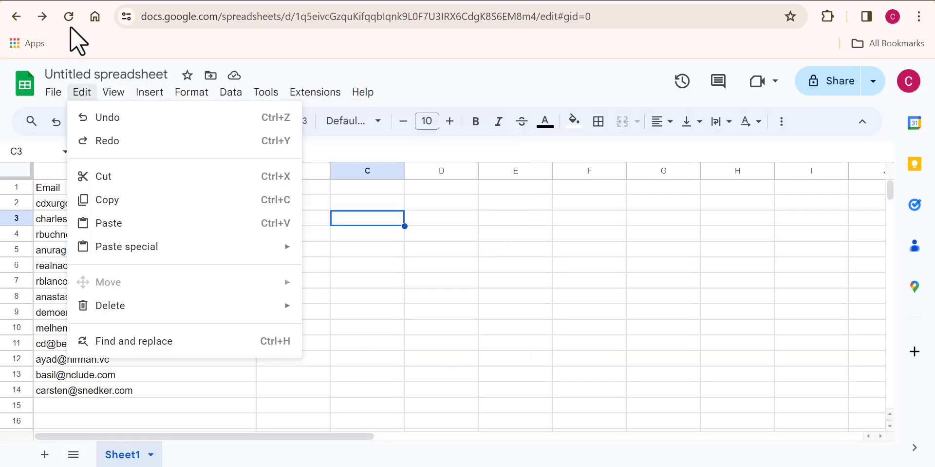
click(69, 21)
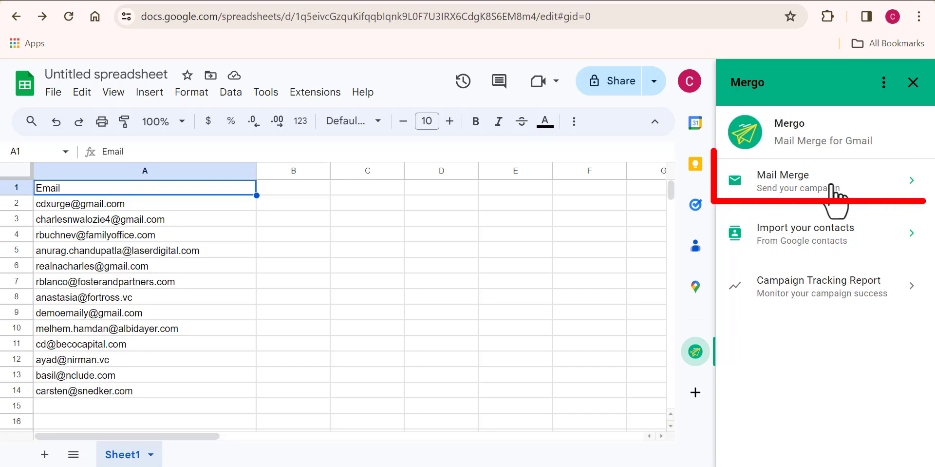
Open Mergo's Mail Merge and set it to use the "Happiness Is Free!" Gmail draft with the Email column
click(846, 189)
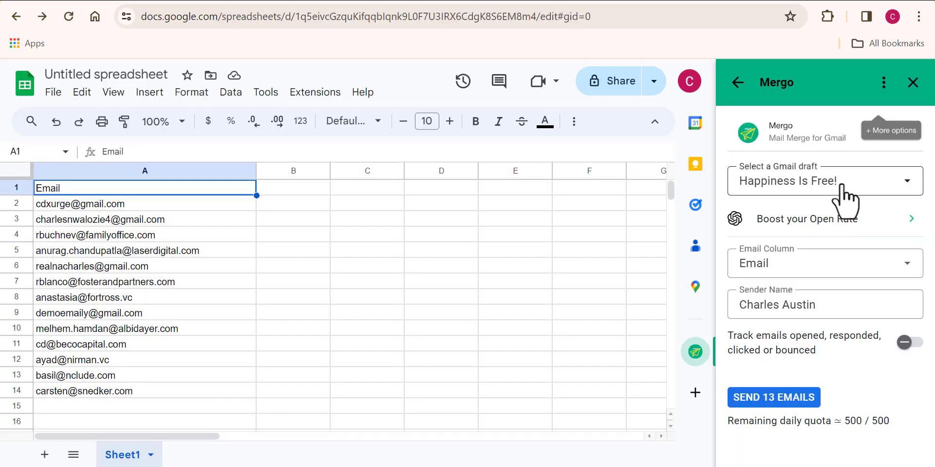
click(843, 186)
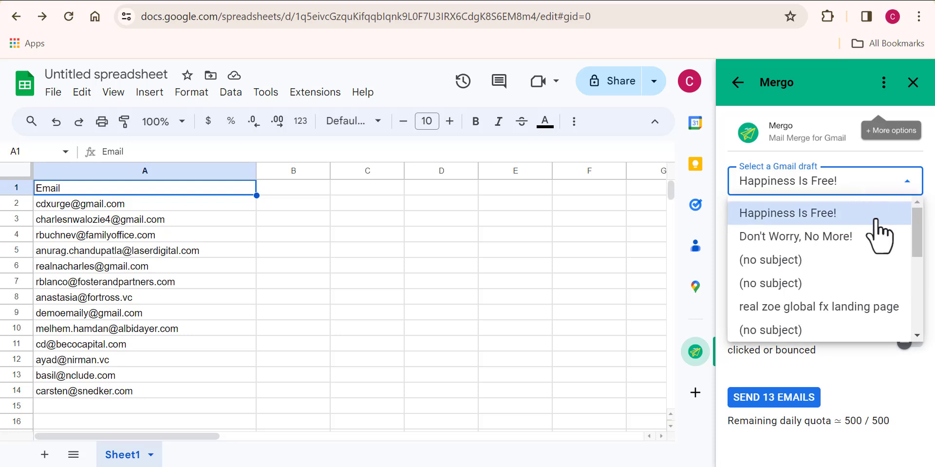
drag(920, 238, 921, 261)
click(898, 267)
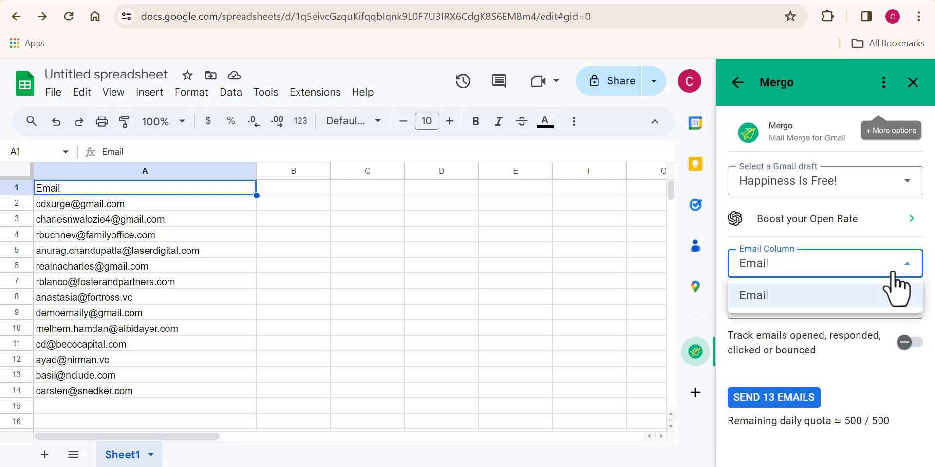
click(773, 292)
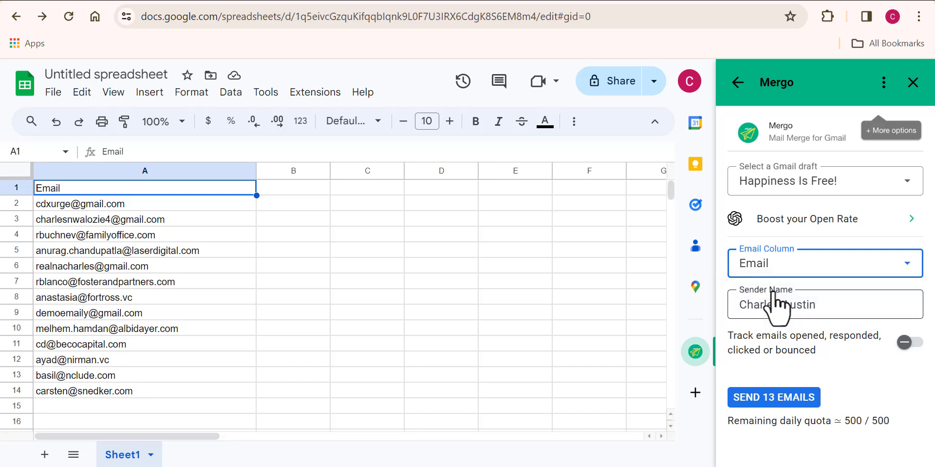
Check the sender name and turn on tracking of opened, responded, clicked or bounced emails
click(870, 307)
drag(828, 304, 730, 309)
click(841, 305)
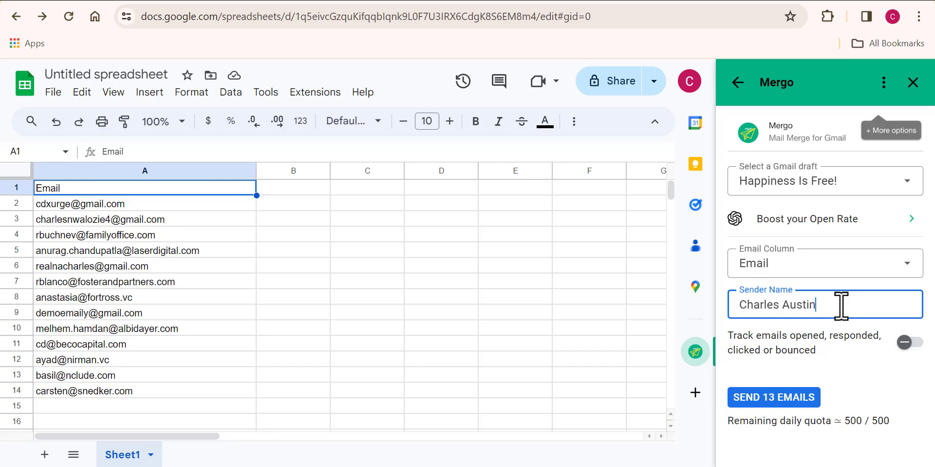
click(910, 342)
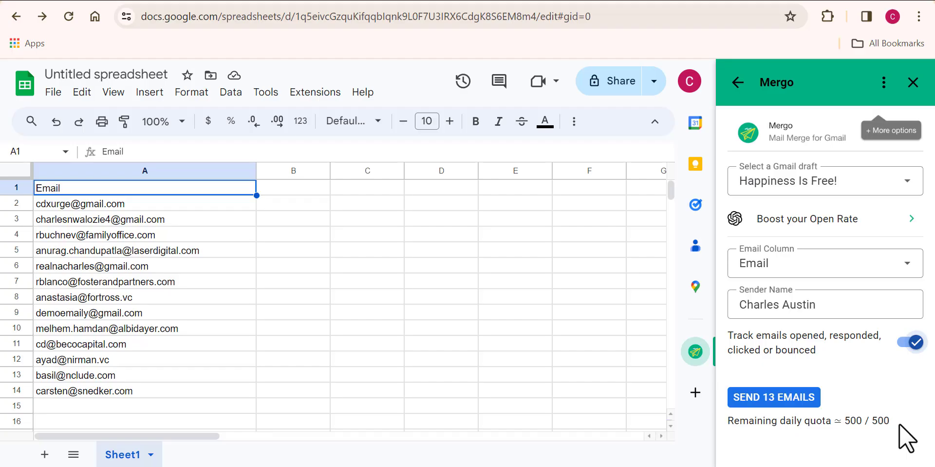
Check Mergo's remaining daily quota and send the campaign's 13 emails
double_click(875, 396)
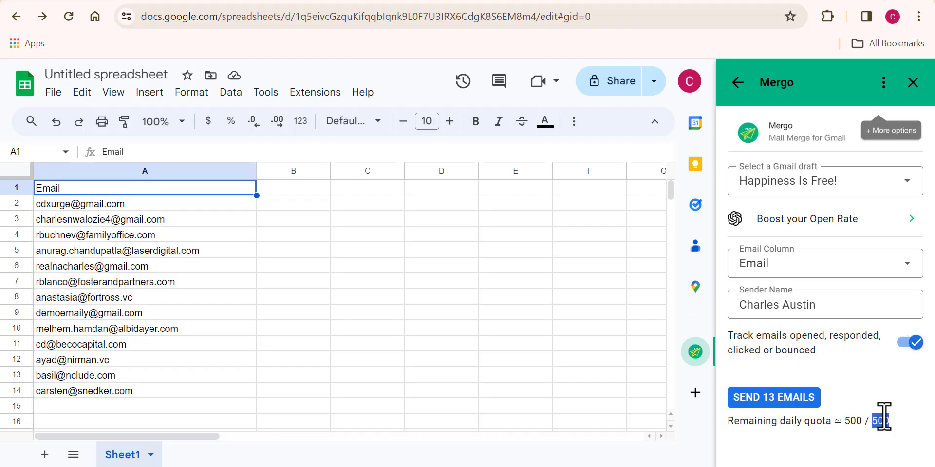
click(883, 417)
drag(839, 412, 898, 420)
double_click(893, 419)
click(904, 419)
drag(816, 421, 880, 422)
click(781, 398)
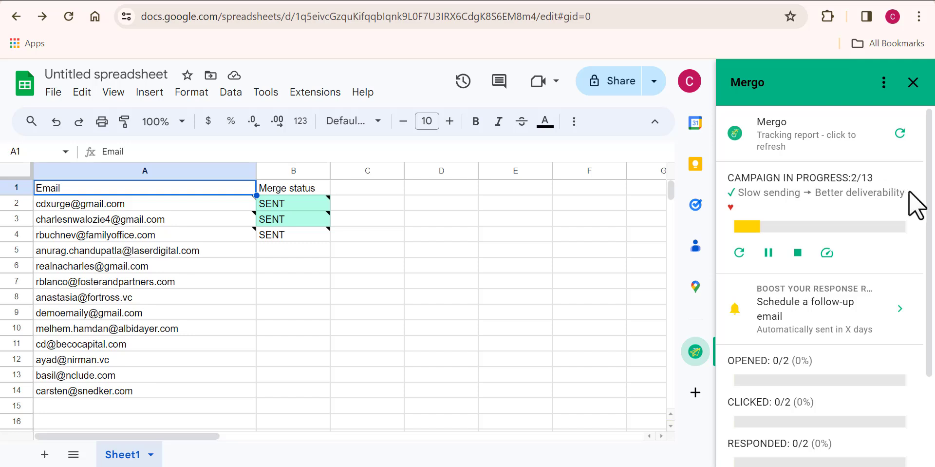
Look through the campaign's tracking report for sending progress and the opened, clicked, responded and unsubscribed figures
scroll(925, 204, down, 1)
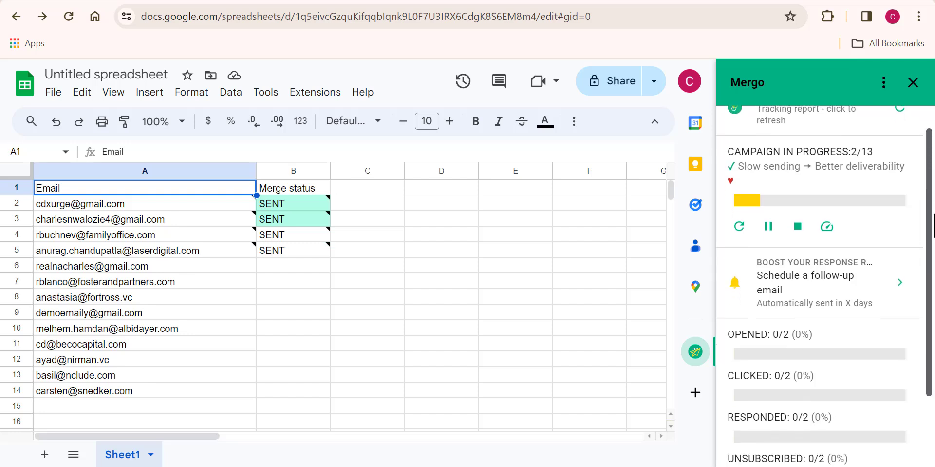
scroll(933, 236, down, 1)
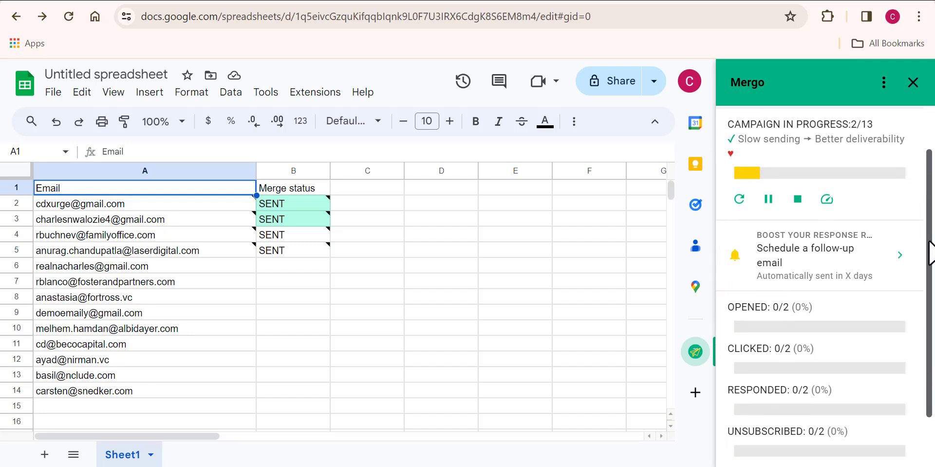
drag(930, 258, 933, 197)
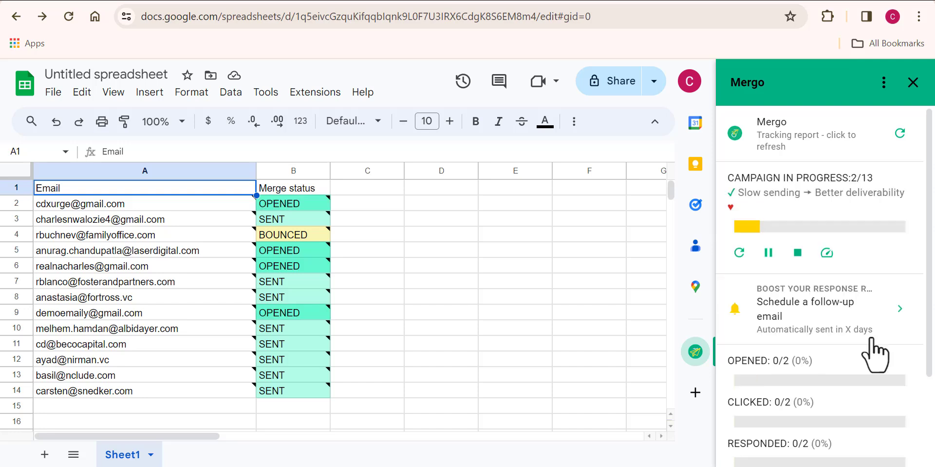
Open the follow-up email scheduling for the campaign from the Mergo tracking report
click(899, 307)
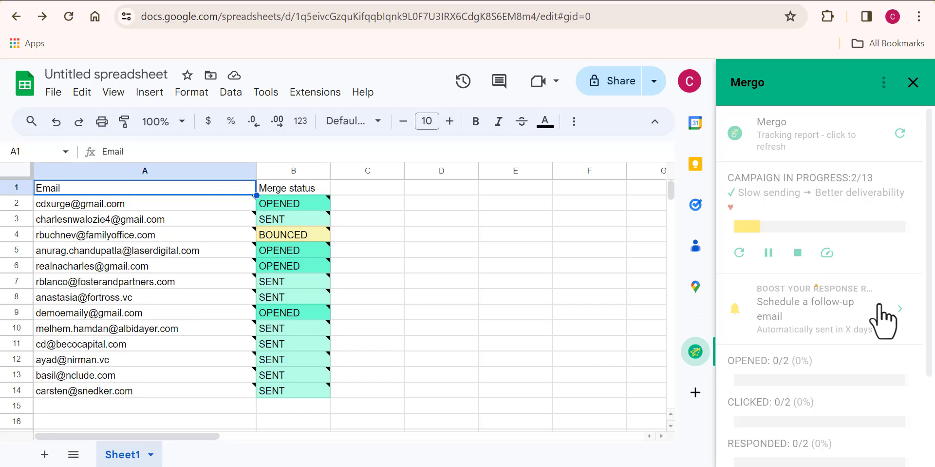